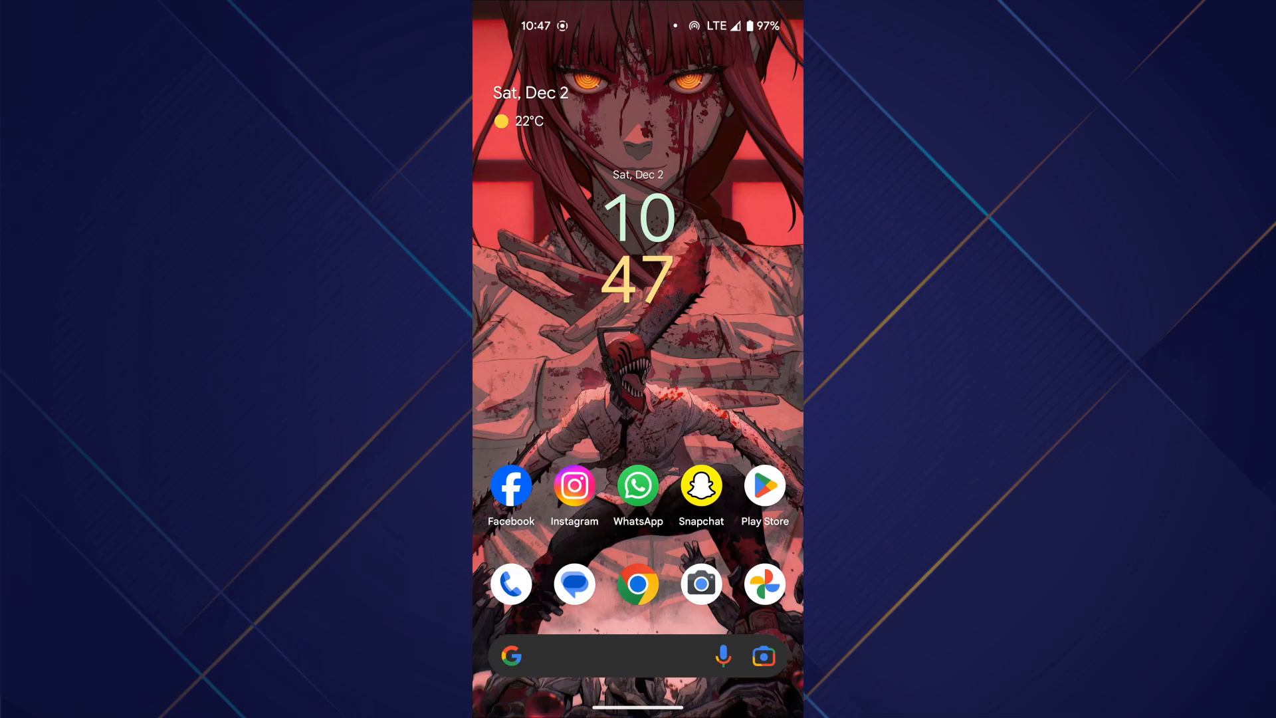
Step: Launch Instagram from the home screen and go to your own profile page
left_click(575, 485)
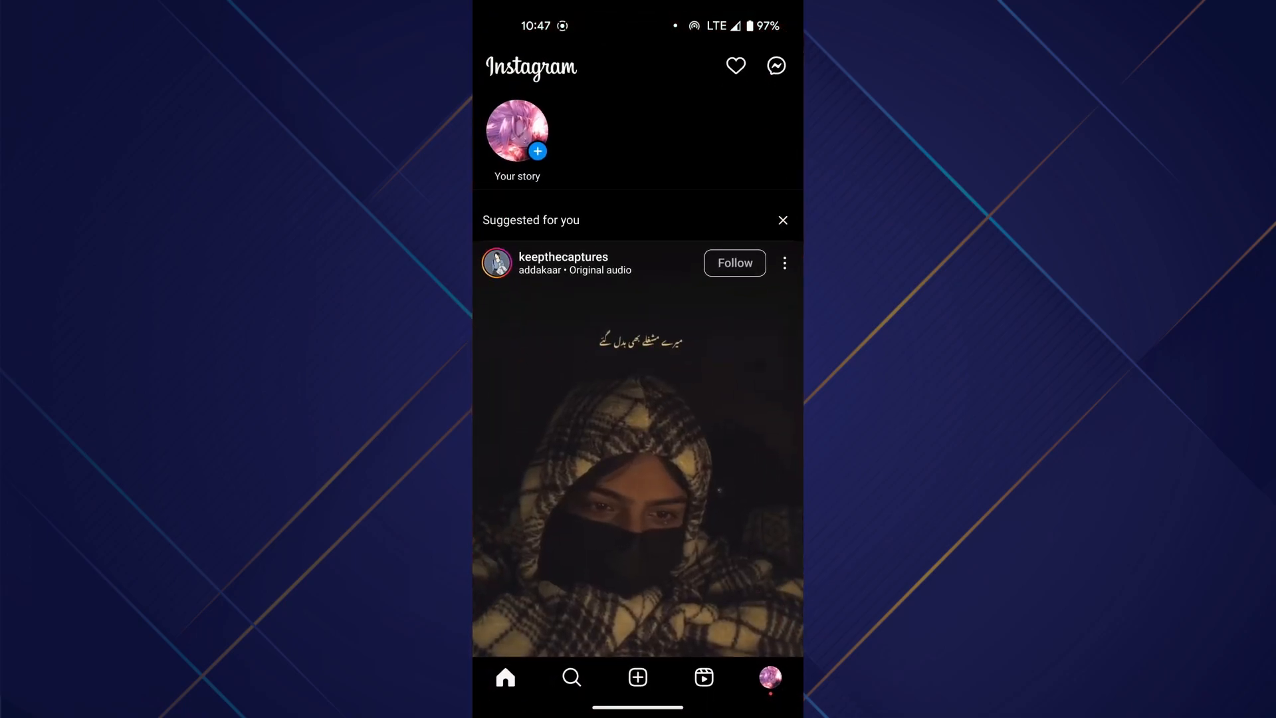
scroll(637, 449, "down", 10)
scroll(638, 449, "down", 10)
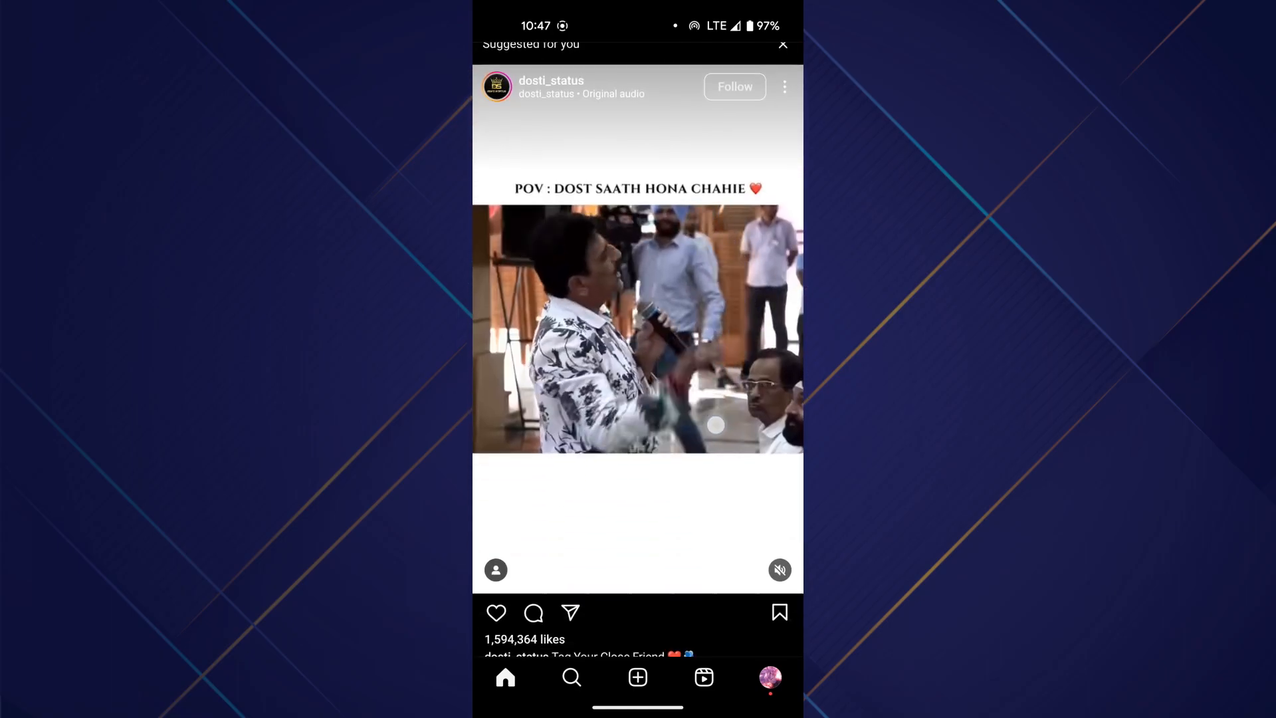
left_click(506, 677)
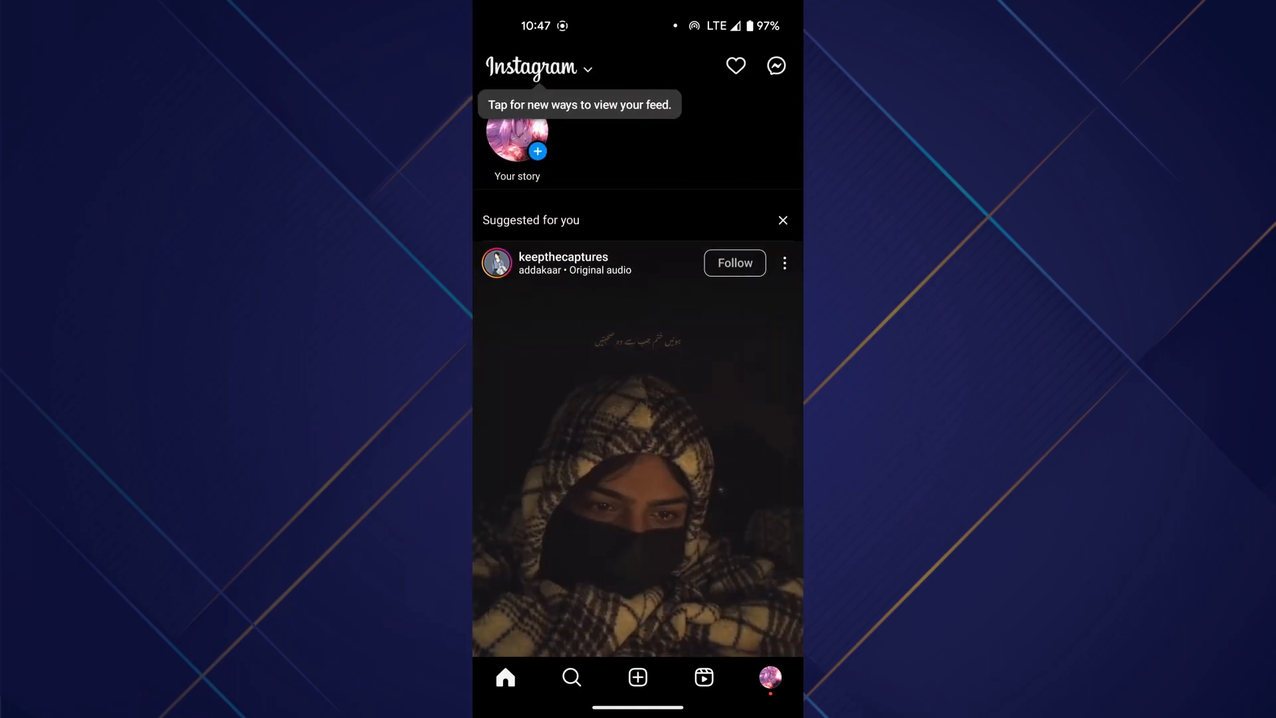
left_click(769, 677)
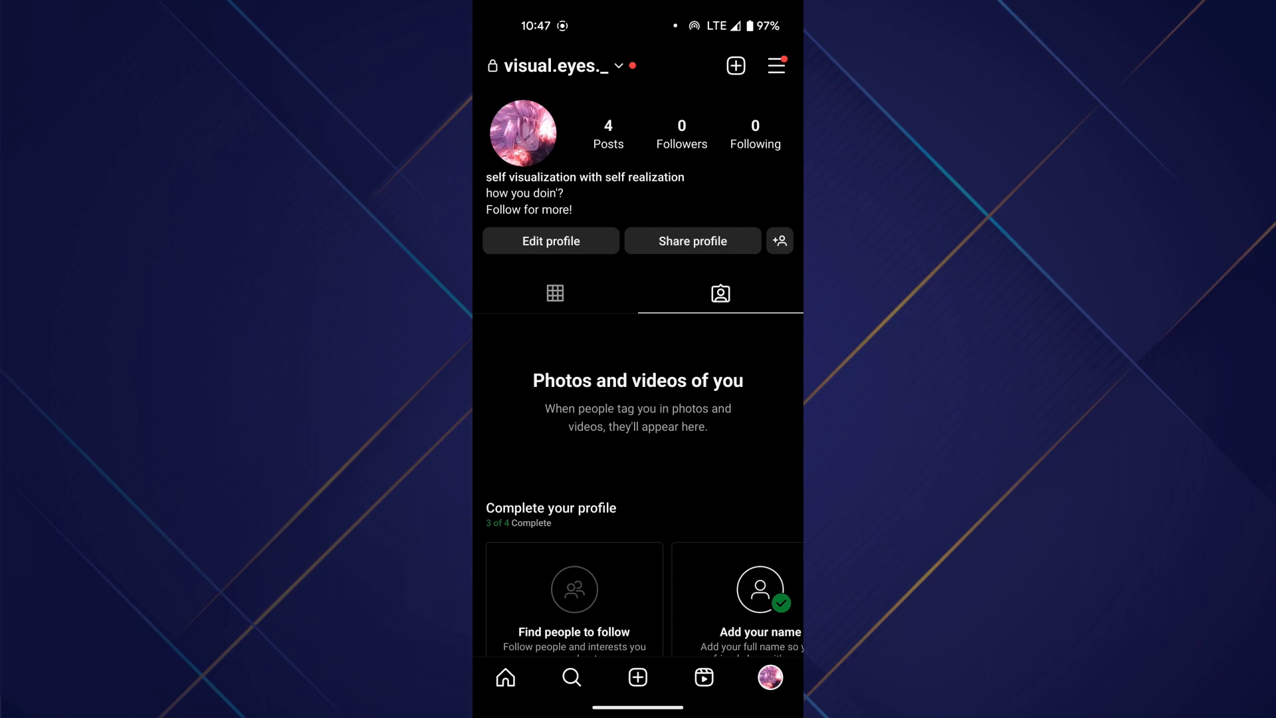
Step: From the profile menu, reach Settings and privacy and enter Accounts Center
left_click(776, 66)
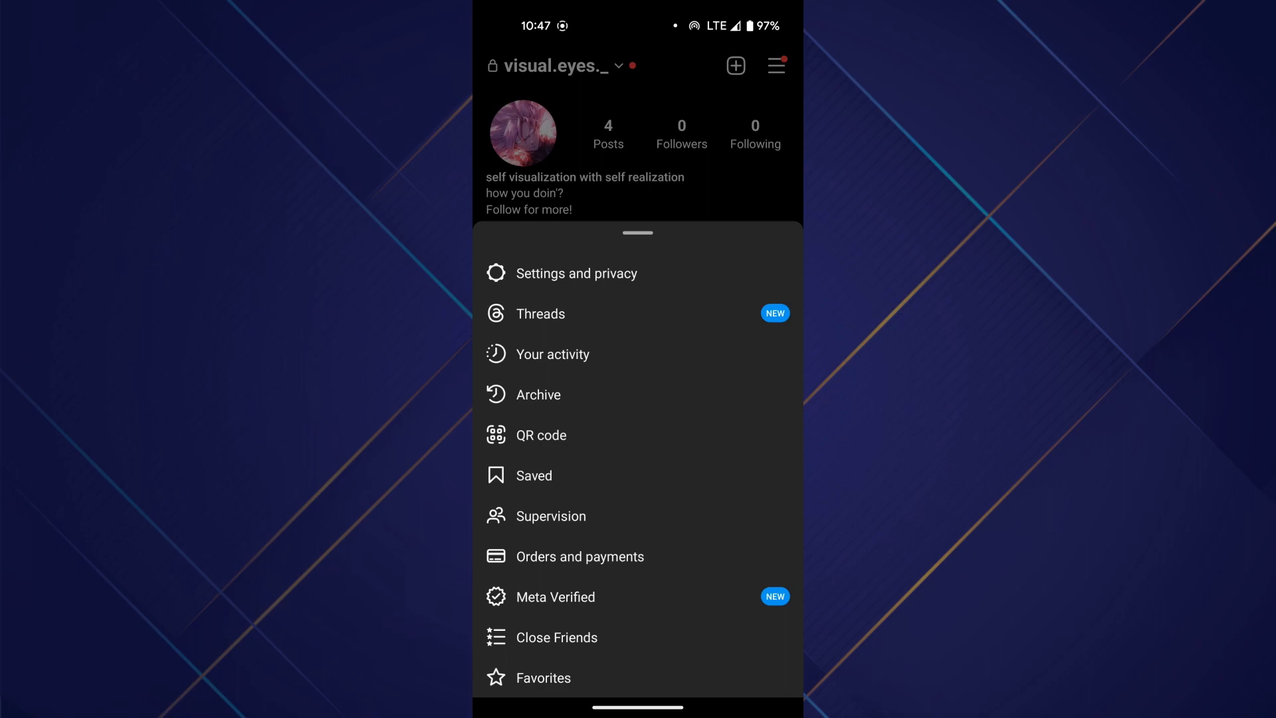
left_click(664, 273)
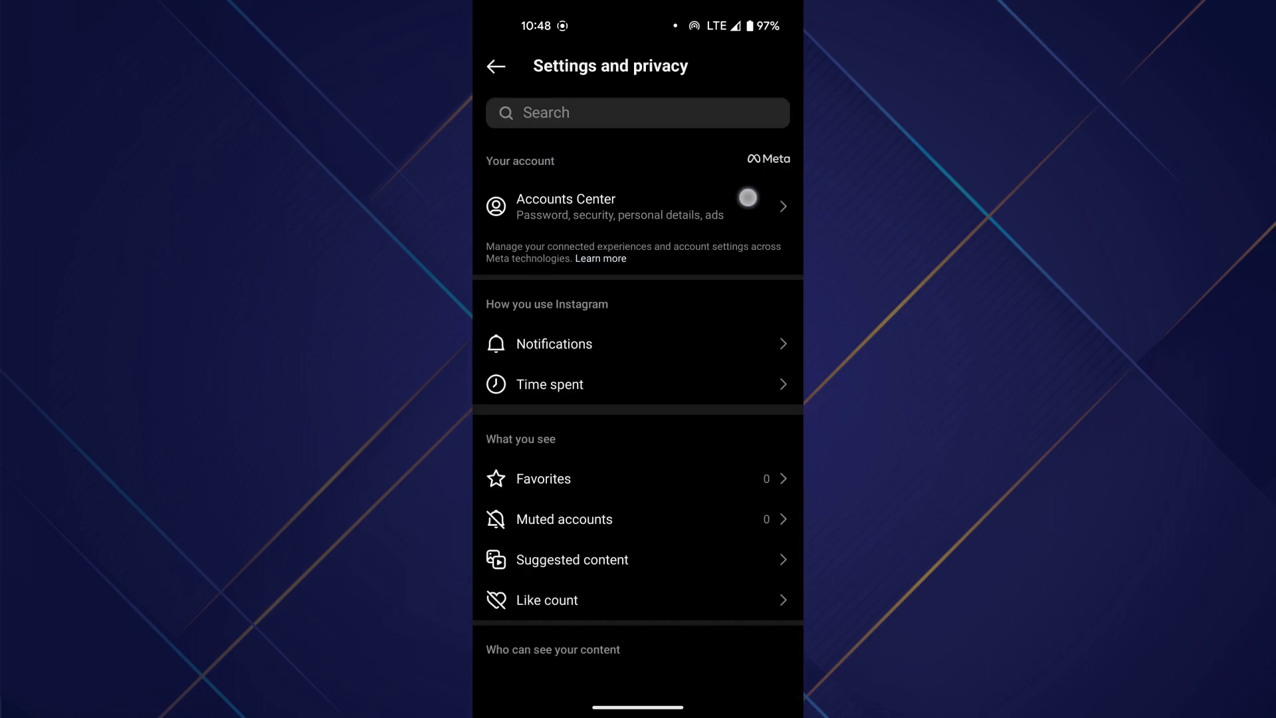
left_click(748, 198)
scroll(704, 492, "down", 3)
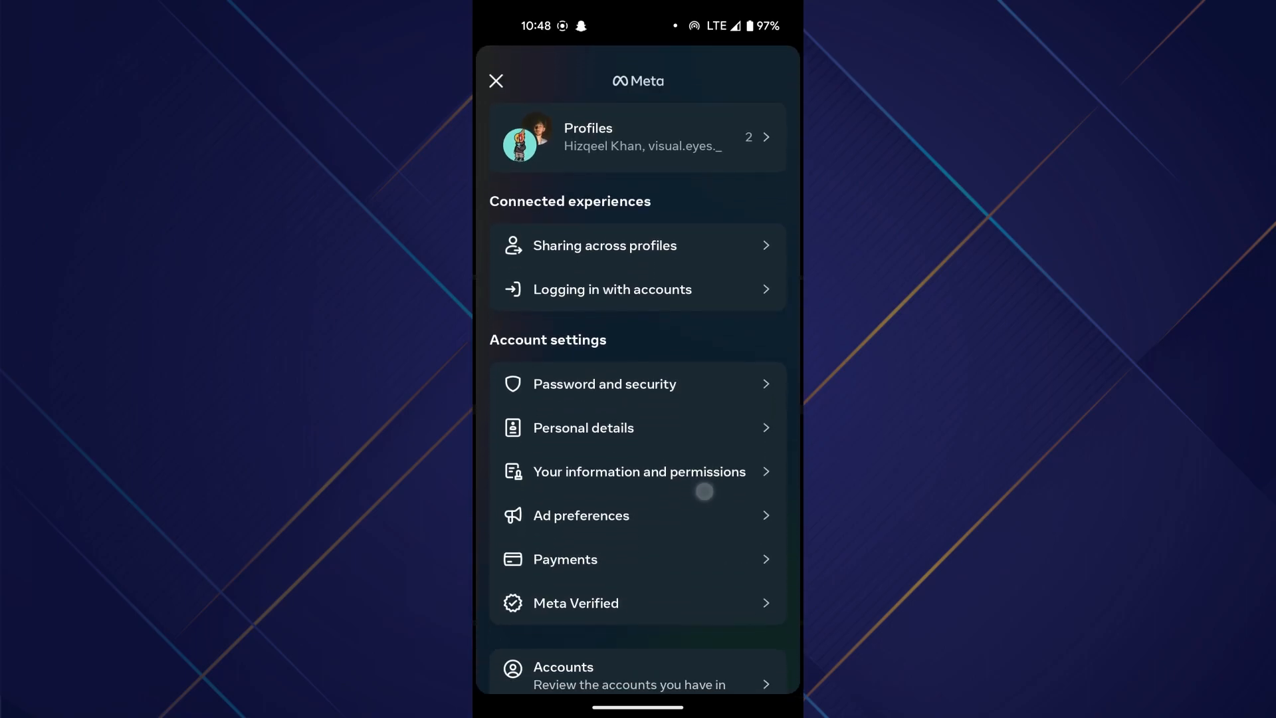
Step: Through Personal details and Account ownership and control, reach Deactivation or deletion for the visual.eyes._ account
left_click(695, 427)
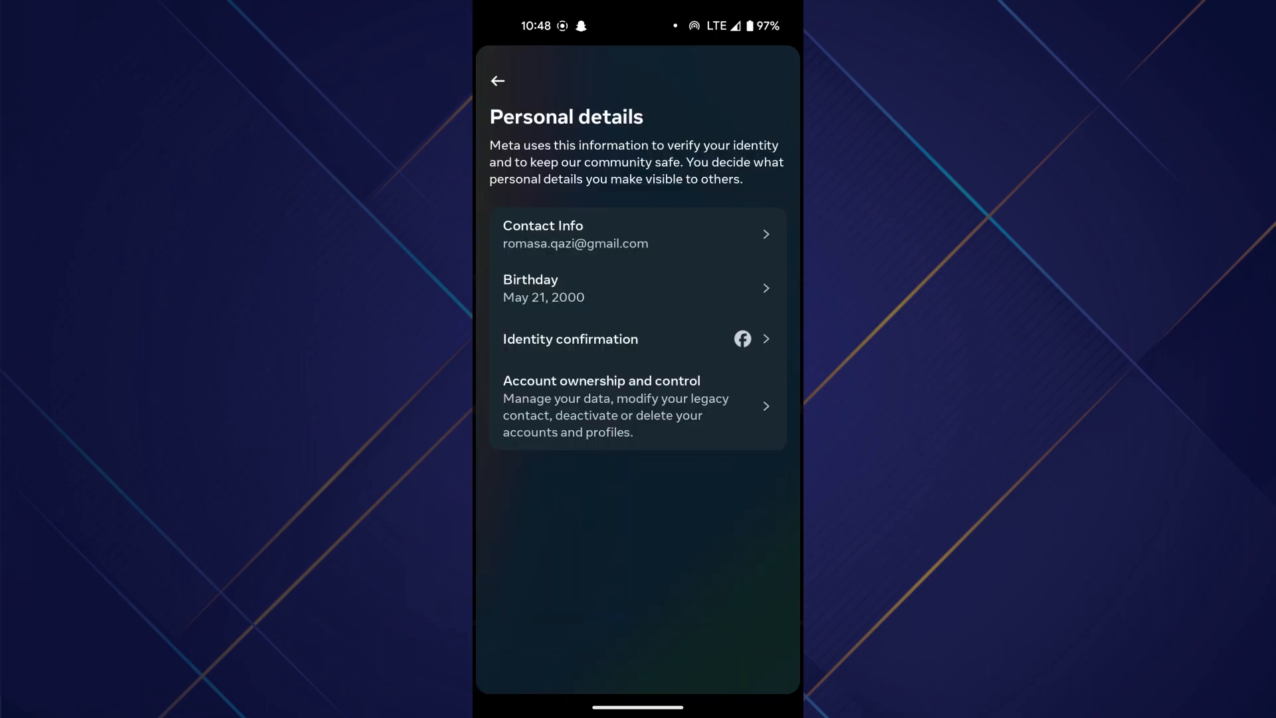
left_click(688, 406)
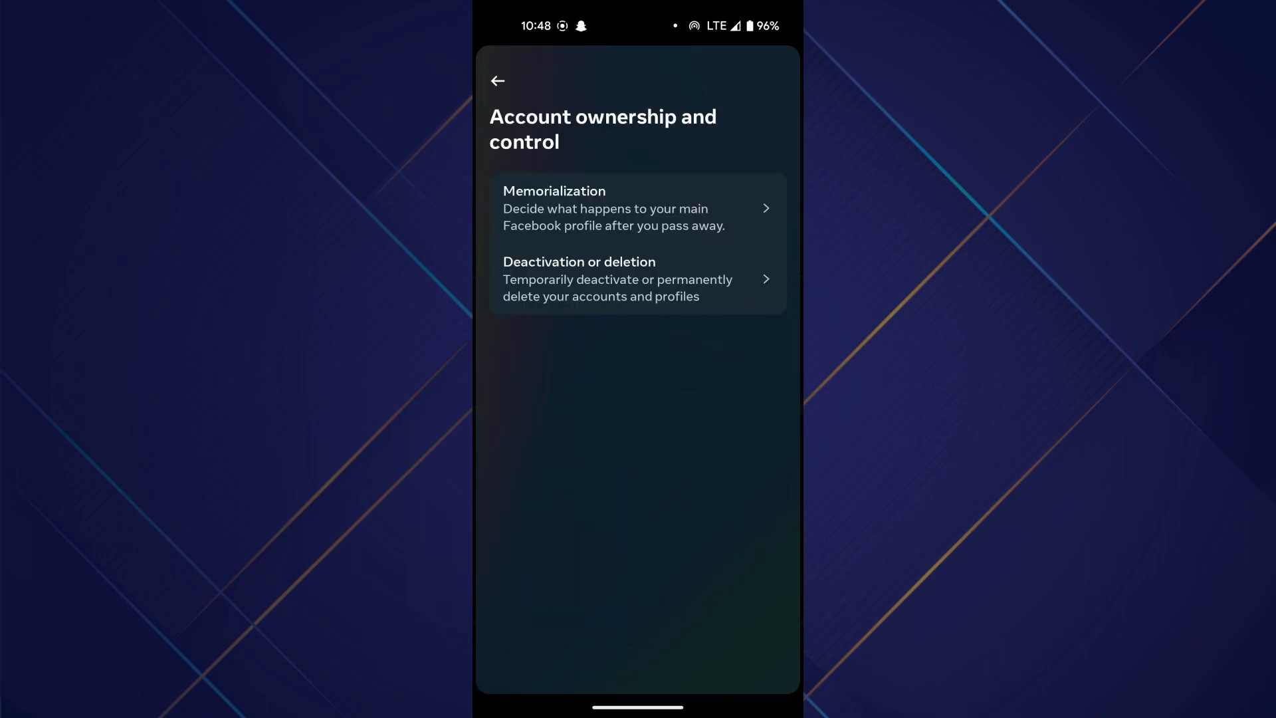
left_click(752, 279)
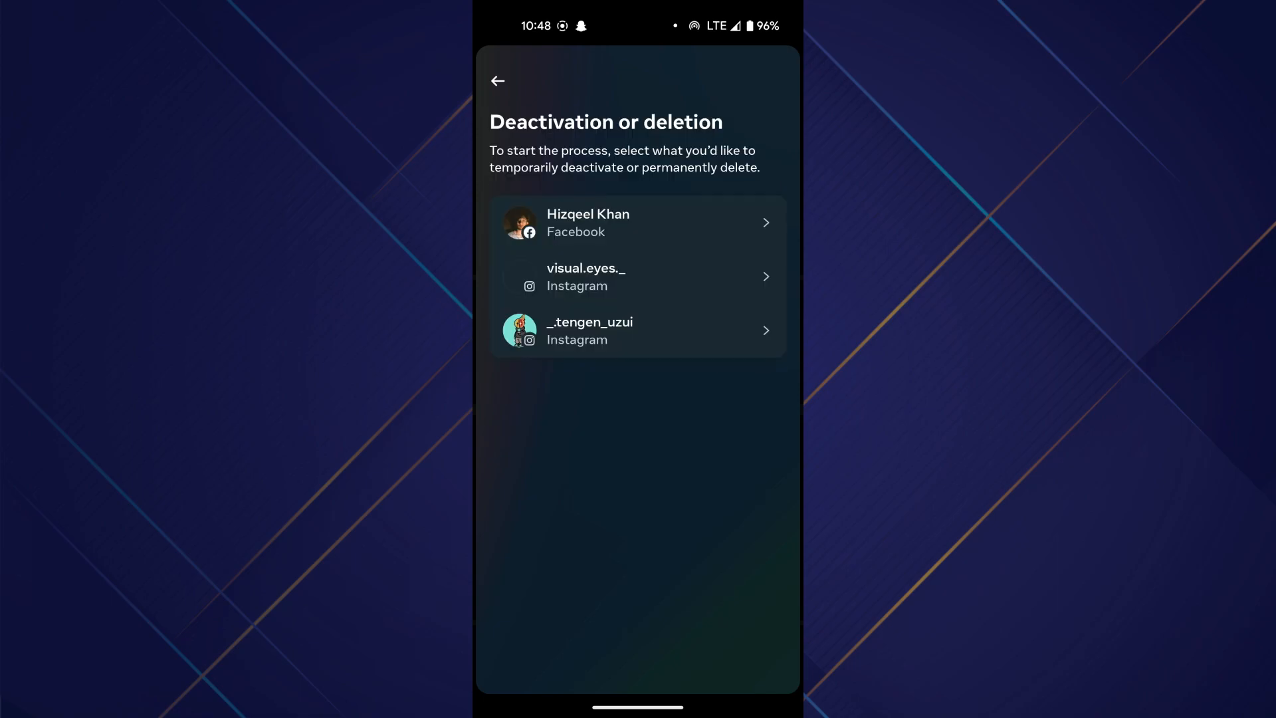
left_click(693, 283)
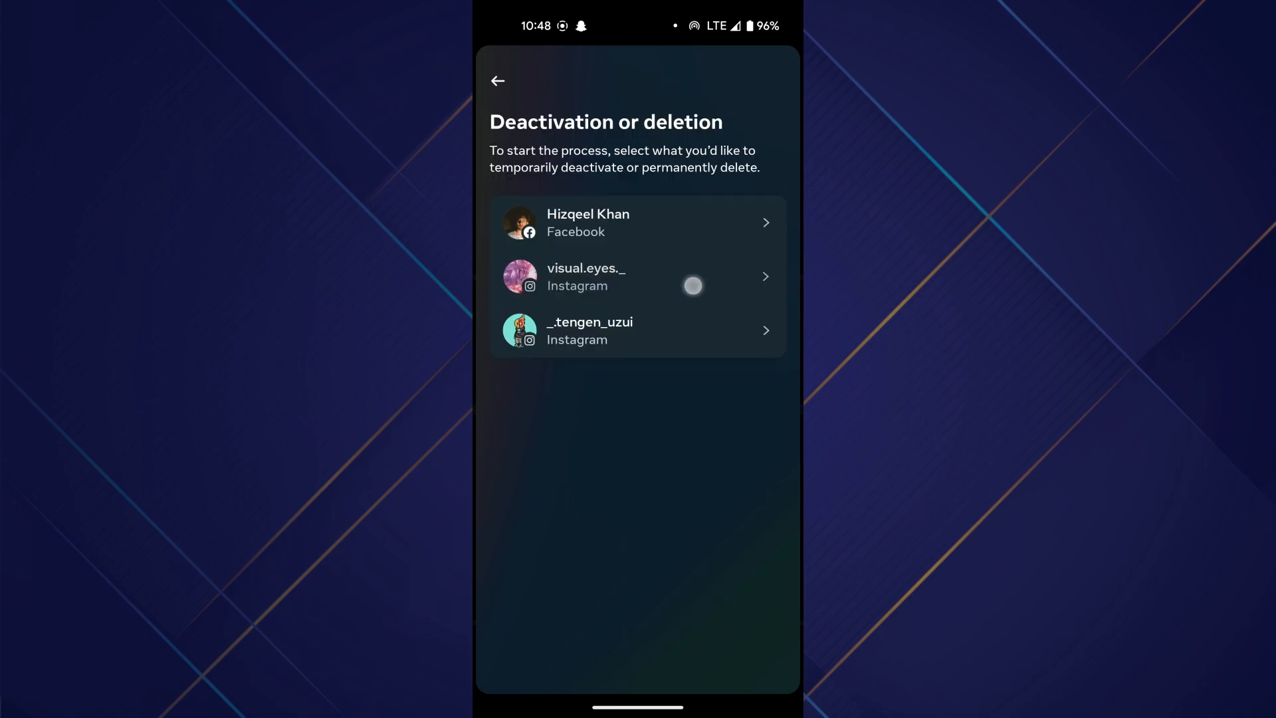
left_click(763, 482)
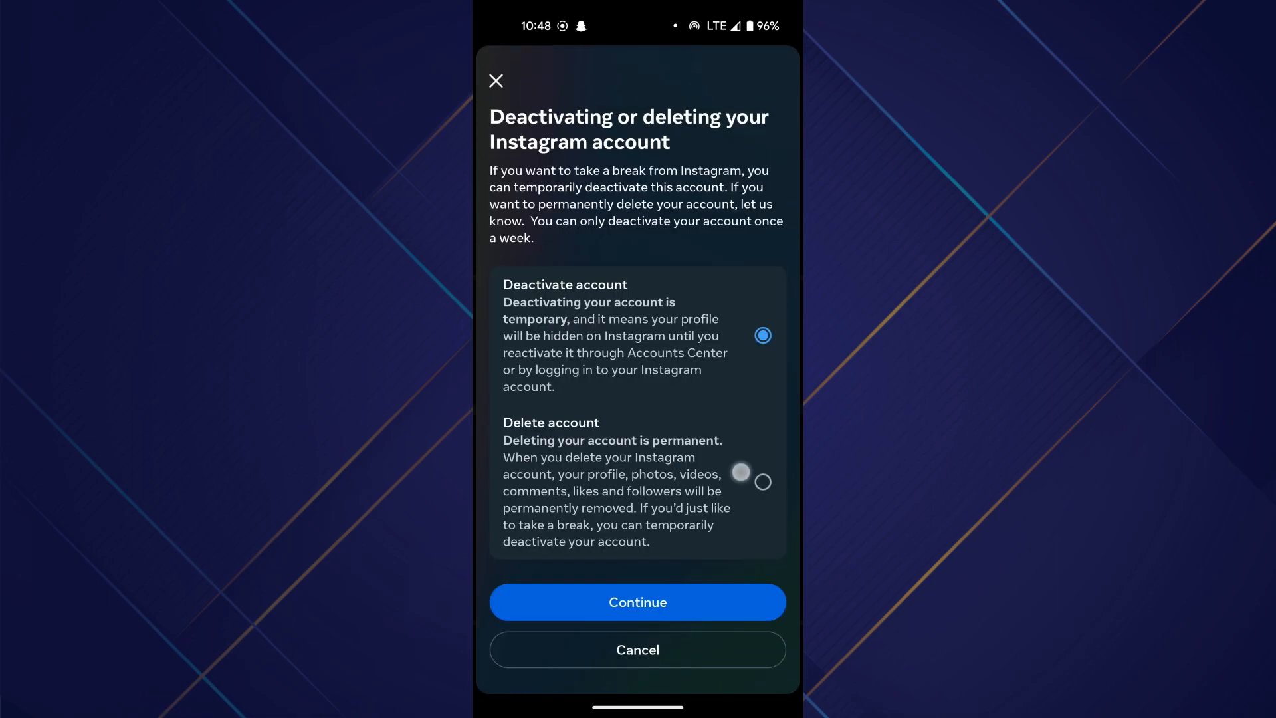
left_click(762, 336)
left_click(763, 482)
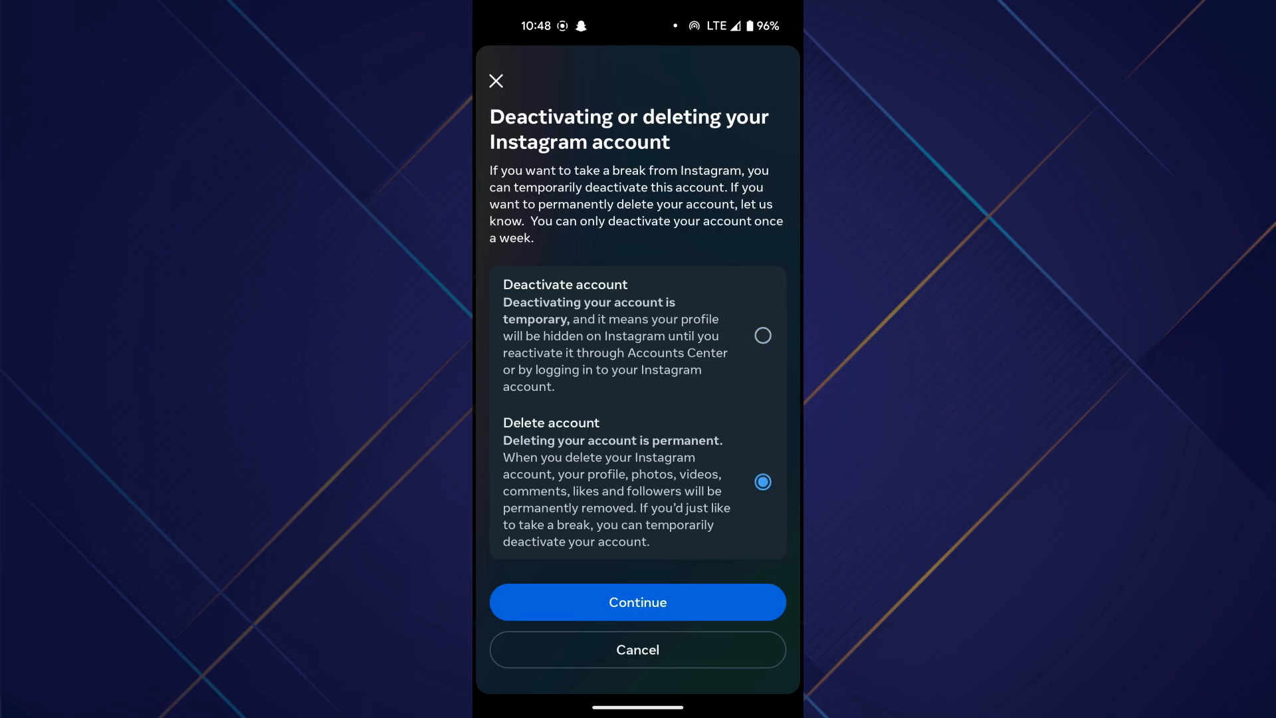
left_click(639, 602)
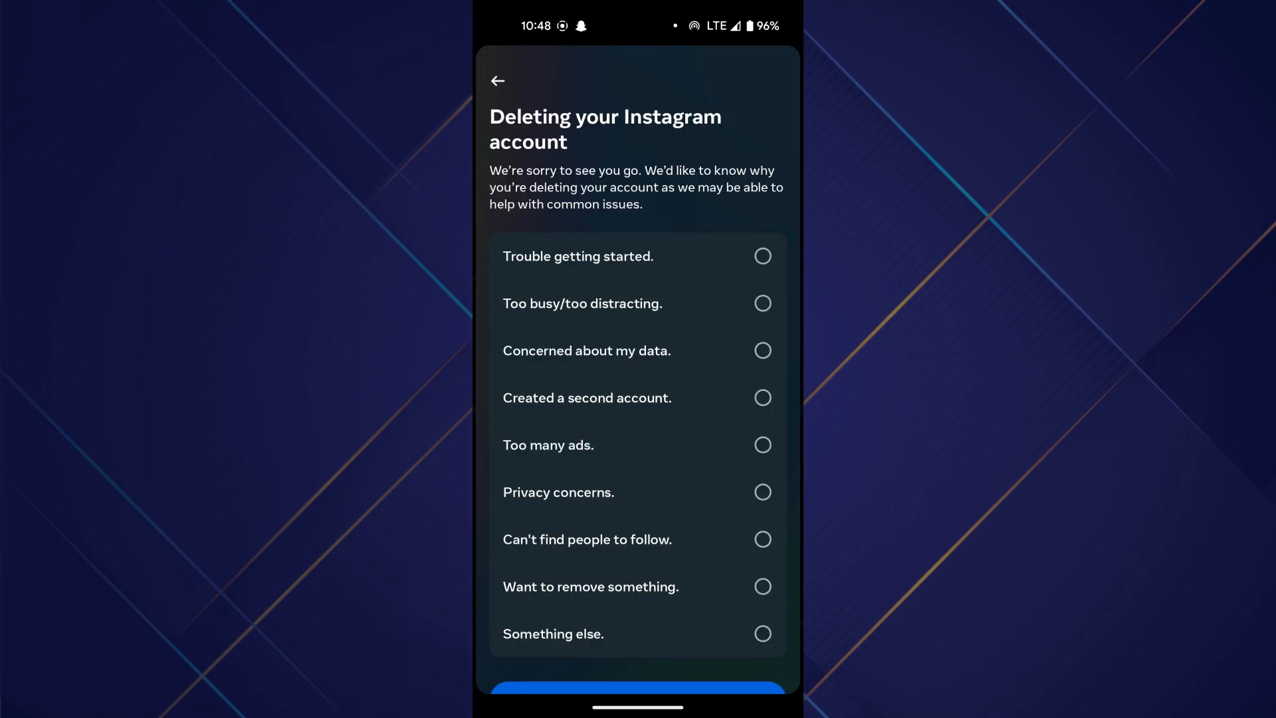
left_click_drag(798, 403, 732, 403)
left_click(762, 337)
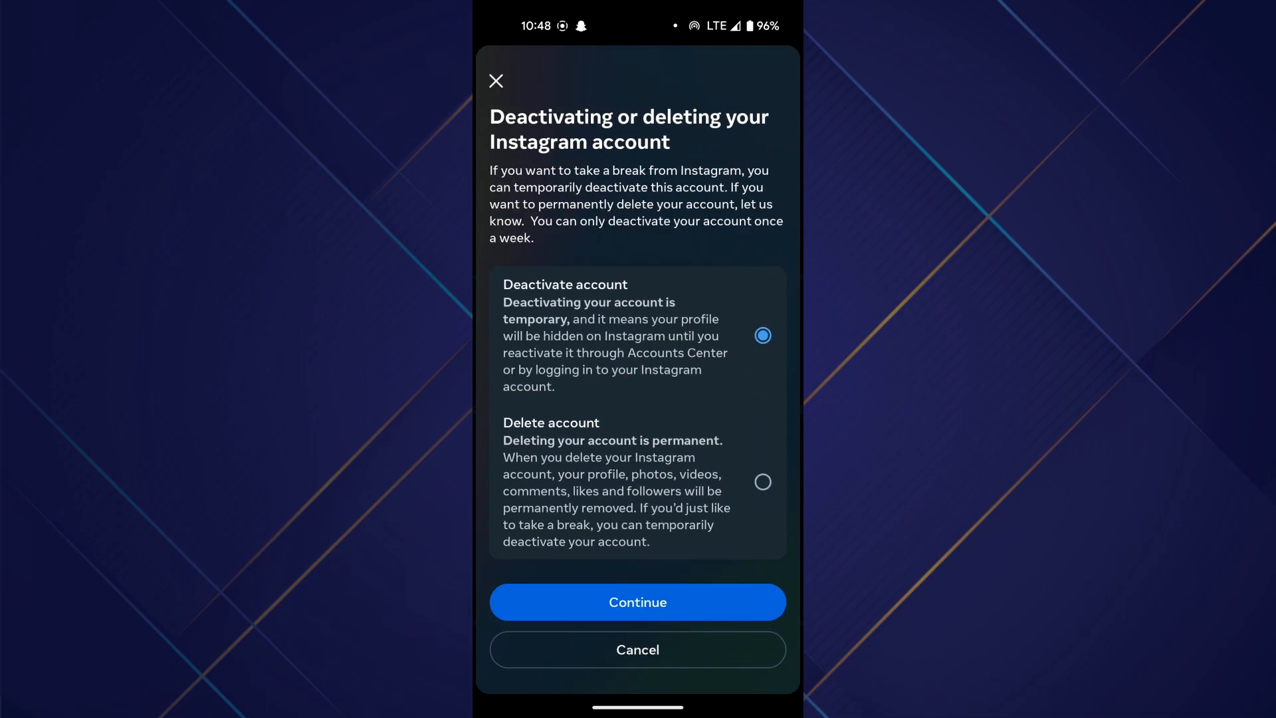
Step: Continue with Deactivate account to reach the password re-entry prompt
left_click(638, 603)
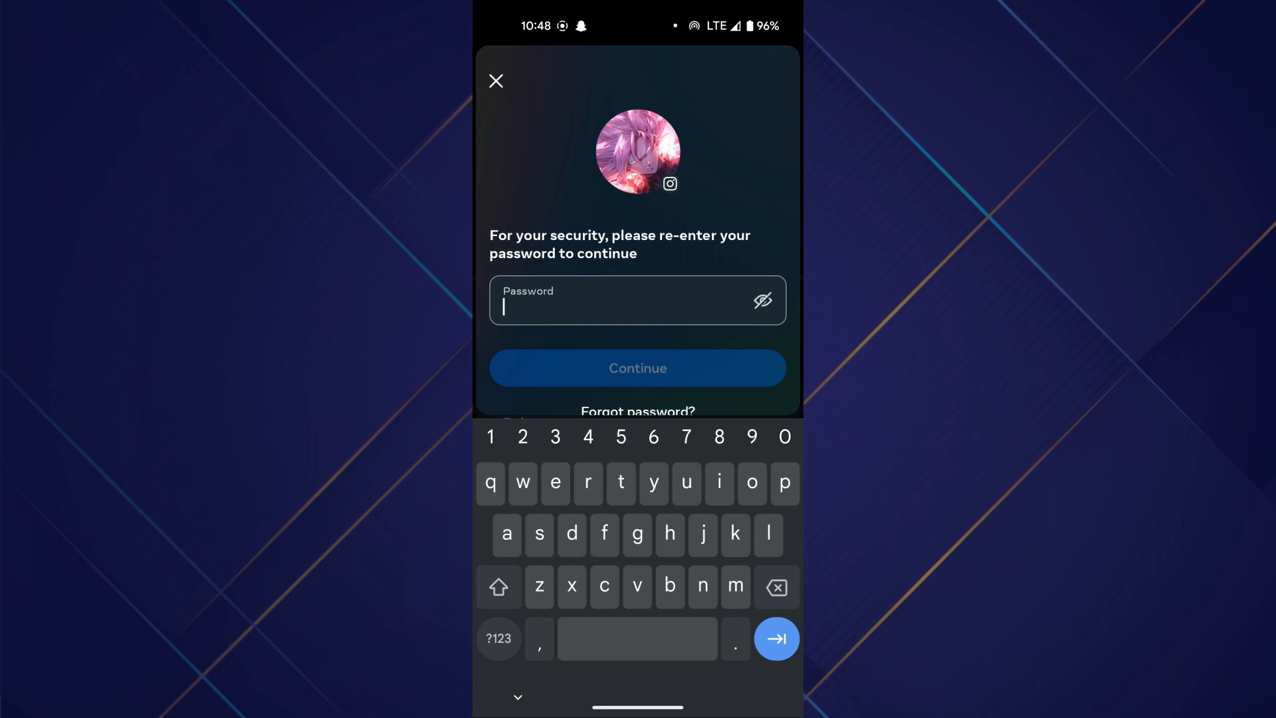
left_click_drag(776, 265, 777, 239)
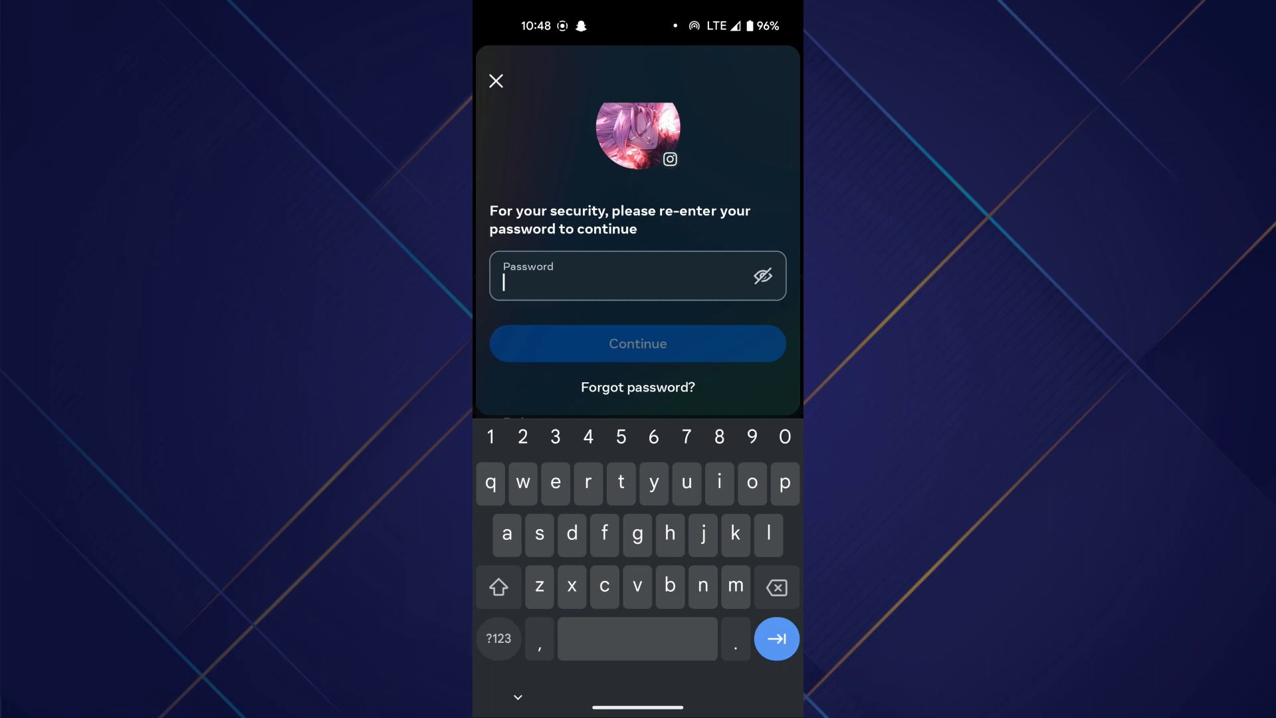
left_click_drag(746, 371, 747, 381)
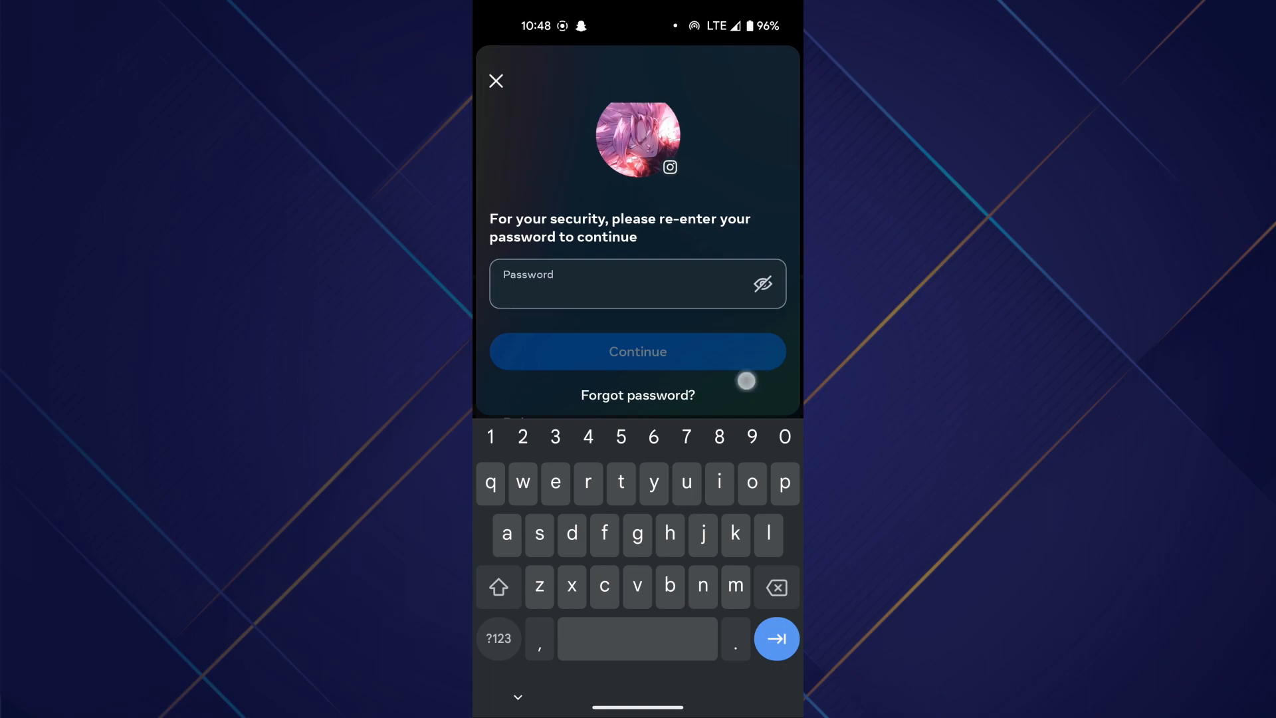